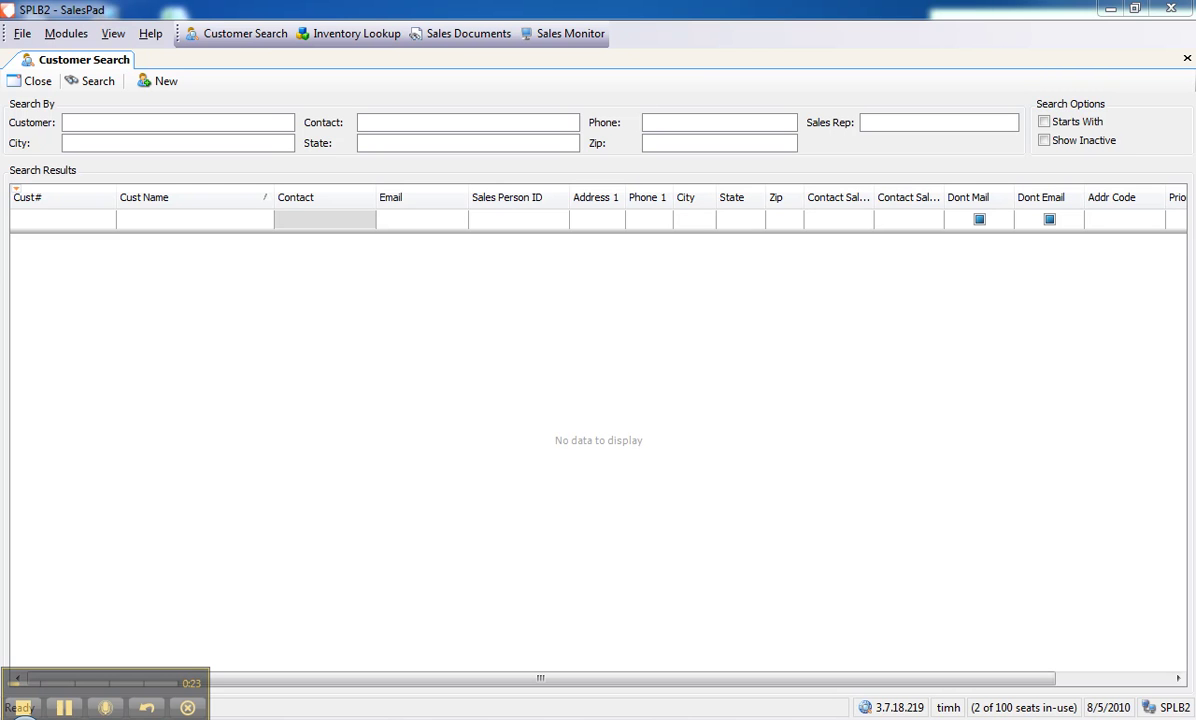
Step: Search the vendors for "air" and open the Air Gas vendor record
{"action": "left_click", "coordinate": [62, 38]}
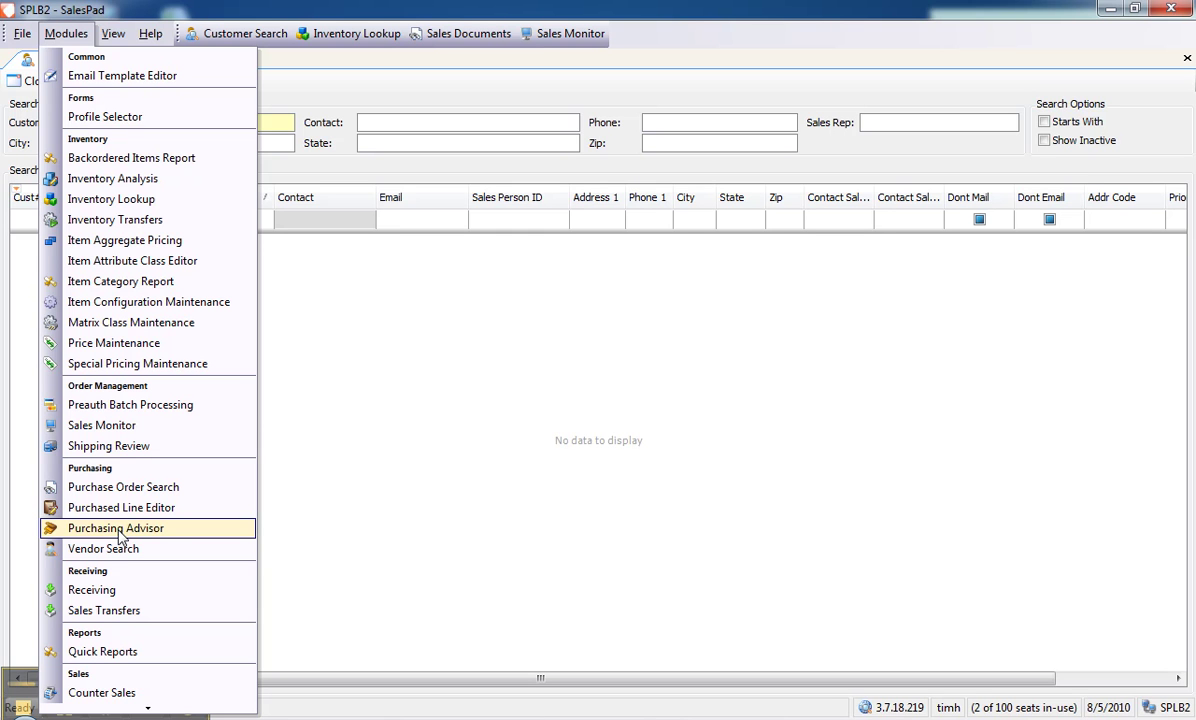
{"action": "left_click", "coordinate": [89, 549]}
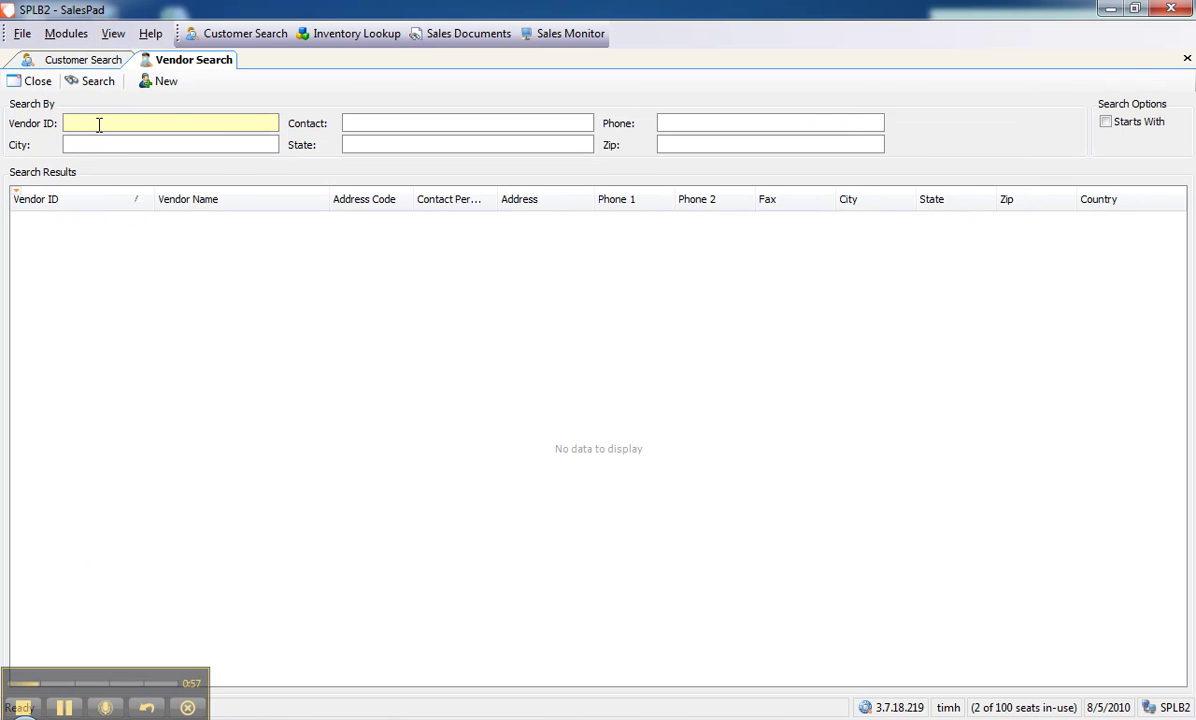
{"action": "type", "text": "air"}
{"action": "key", "text": "Return"}
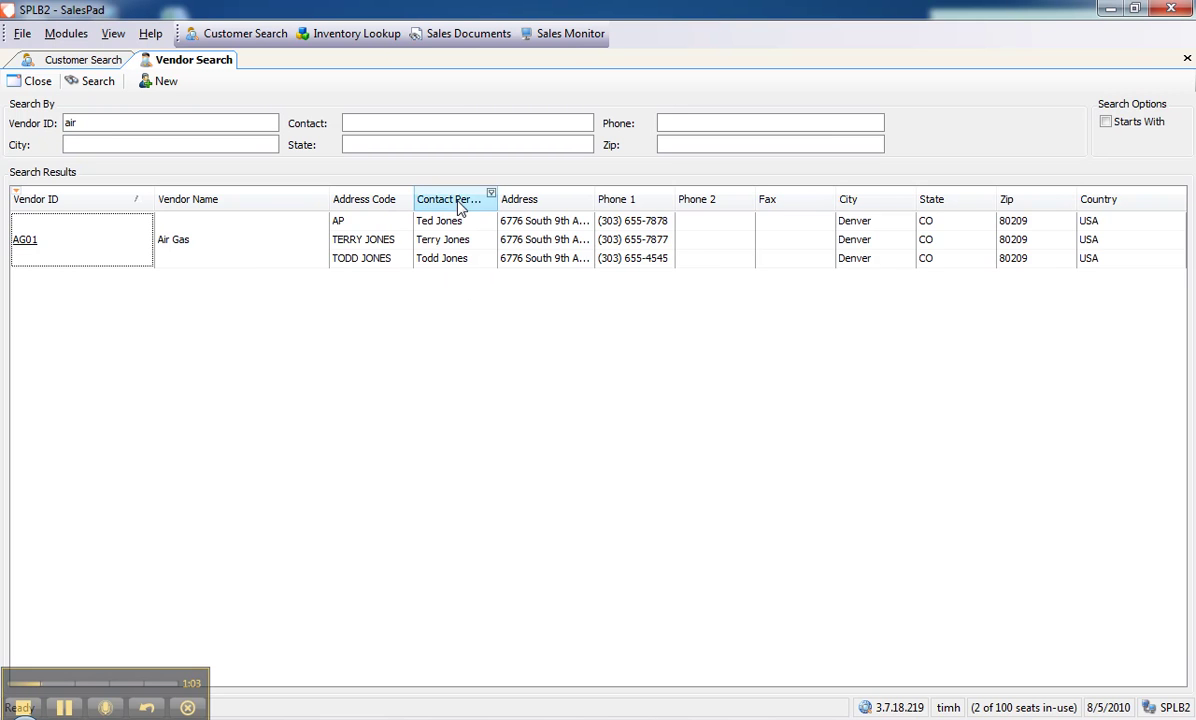
{"action": "double_click", "coordinate": [18, 241]}
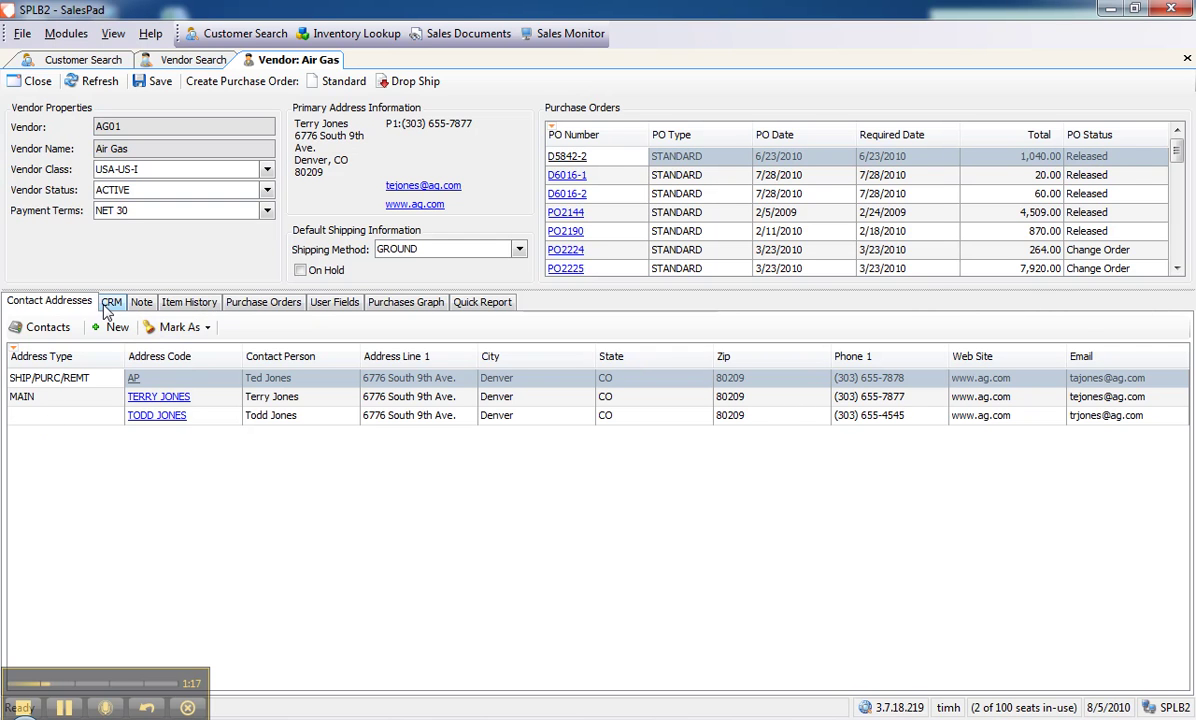
Step: Review the vendor's item history and the line items of its purchase order dated 2/11/2010, and return to the vendor record
{"action": "left_click", "coordinate": [176, 306]}
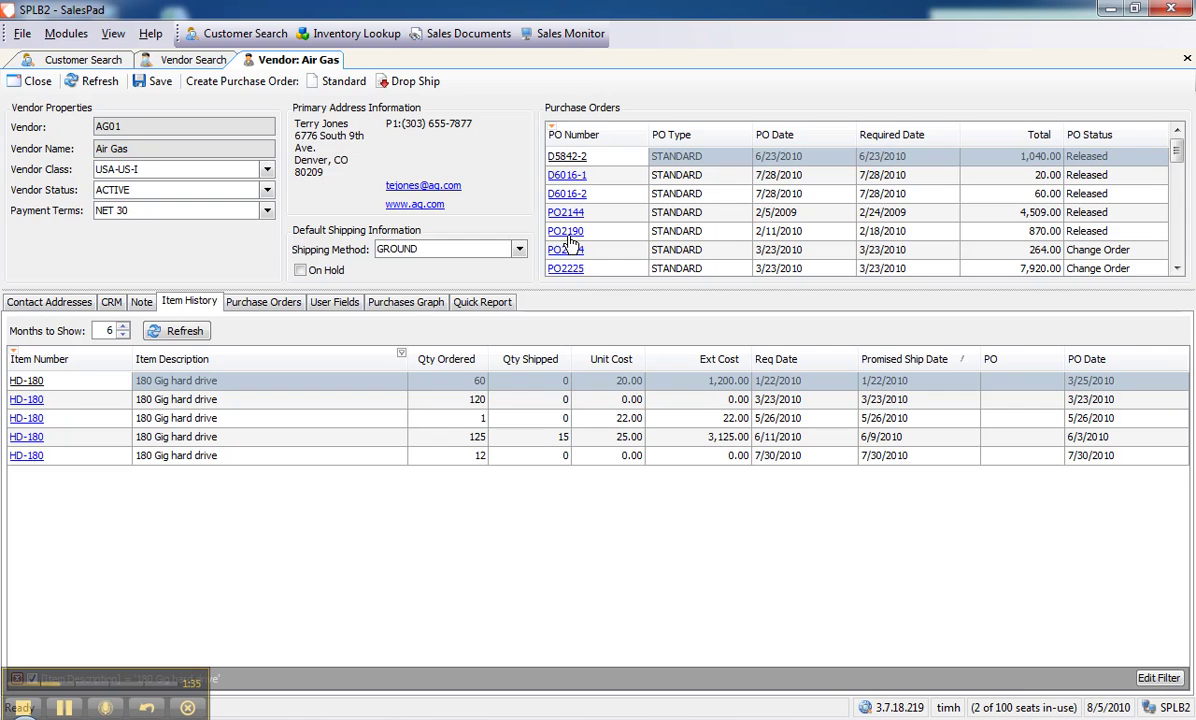
{"action": "left_click", "coordinate": [566, 233]}
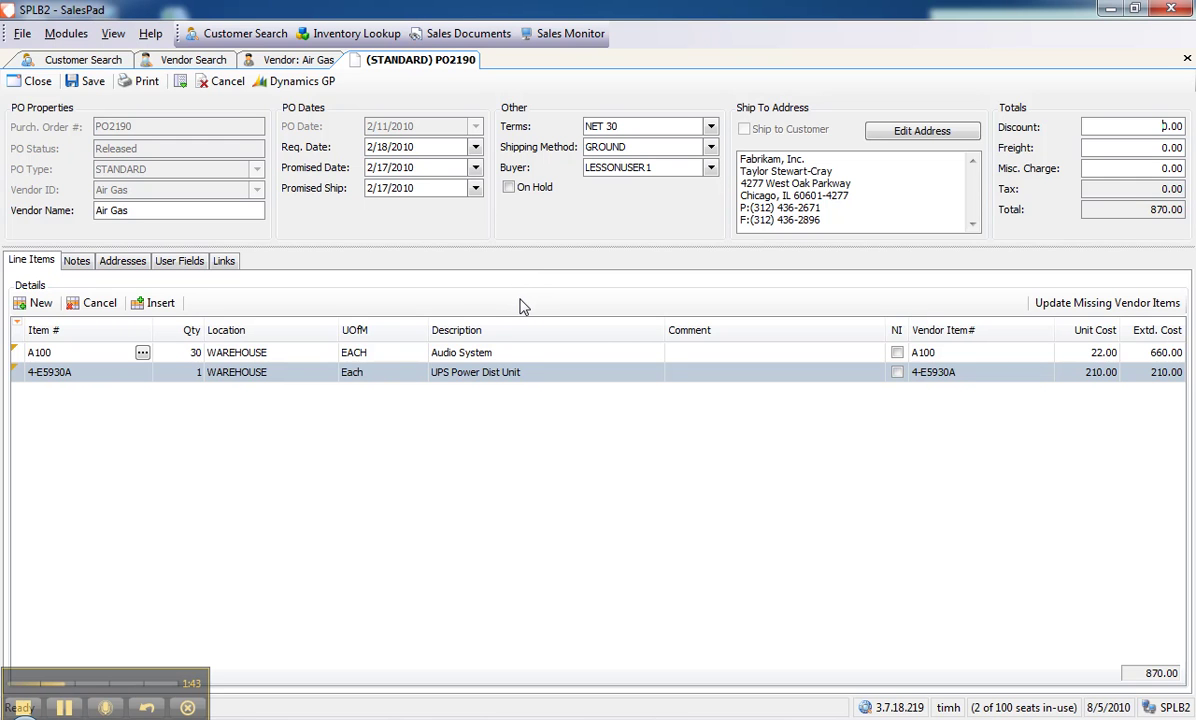
{"action": "left_click", "coordinate": [283, 62]}
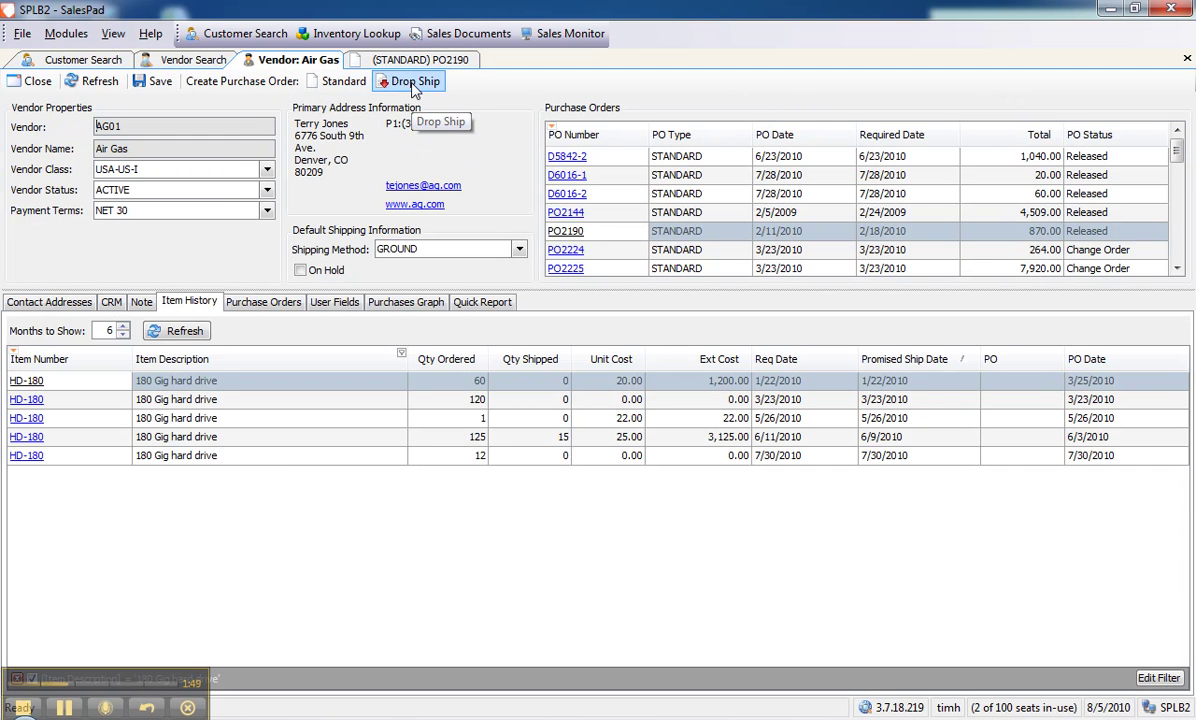
Step: Create a standard purchase order for Air Gas with a line for item HD-40, quantity 12, location WAREHOUSE
{"action": "left_click", "coordinate": [338, 89]}
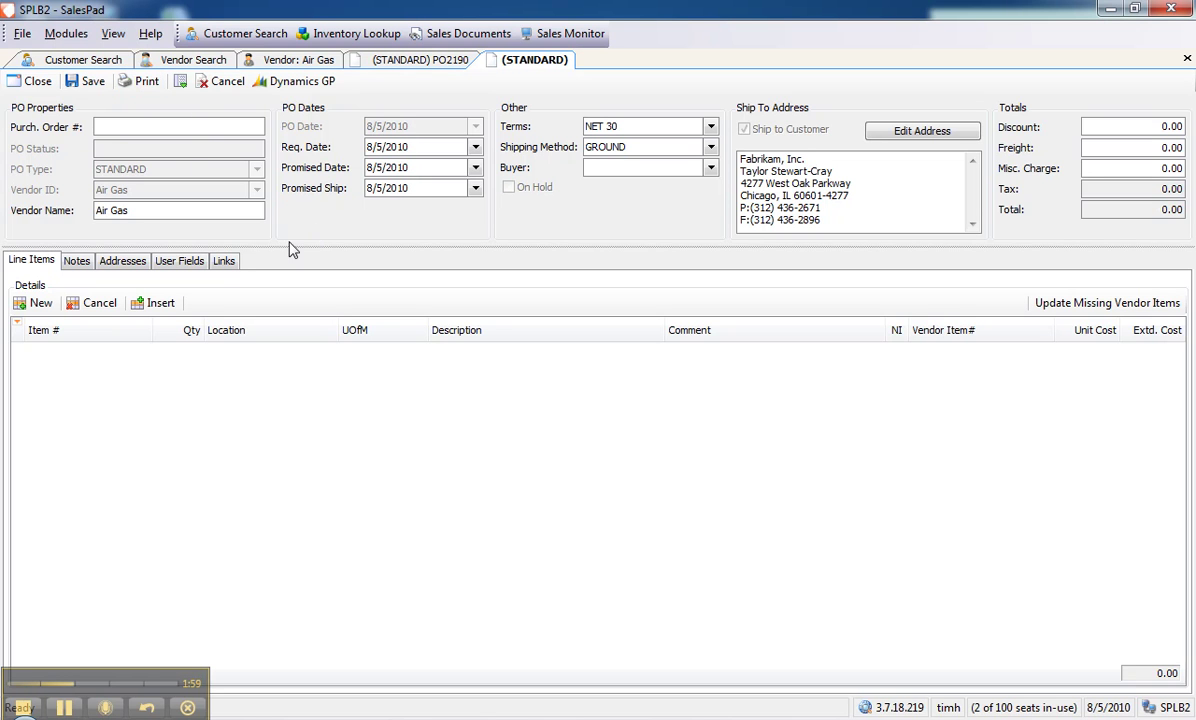
{"action": "left_click", "coordinate": [40, 306]}
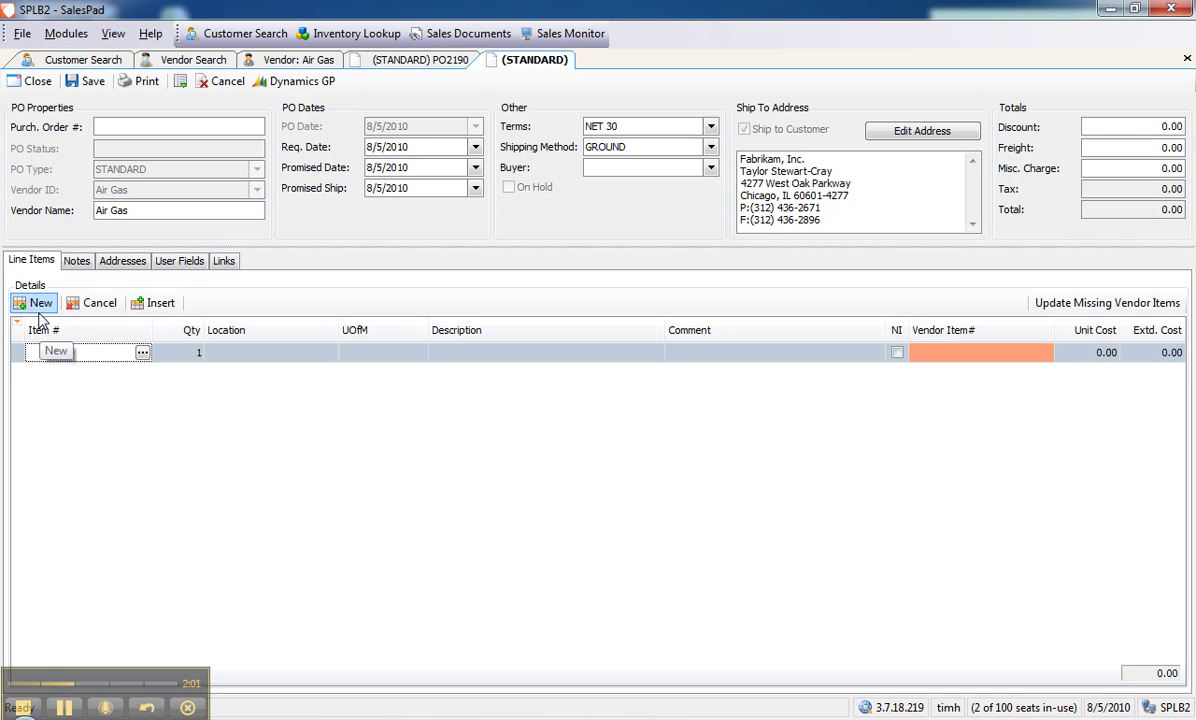
{"action": "type", "text": "HD-40"}
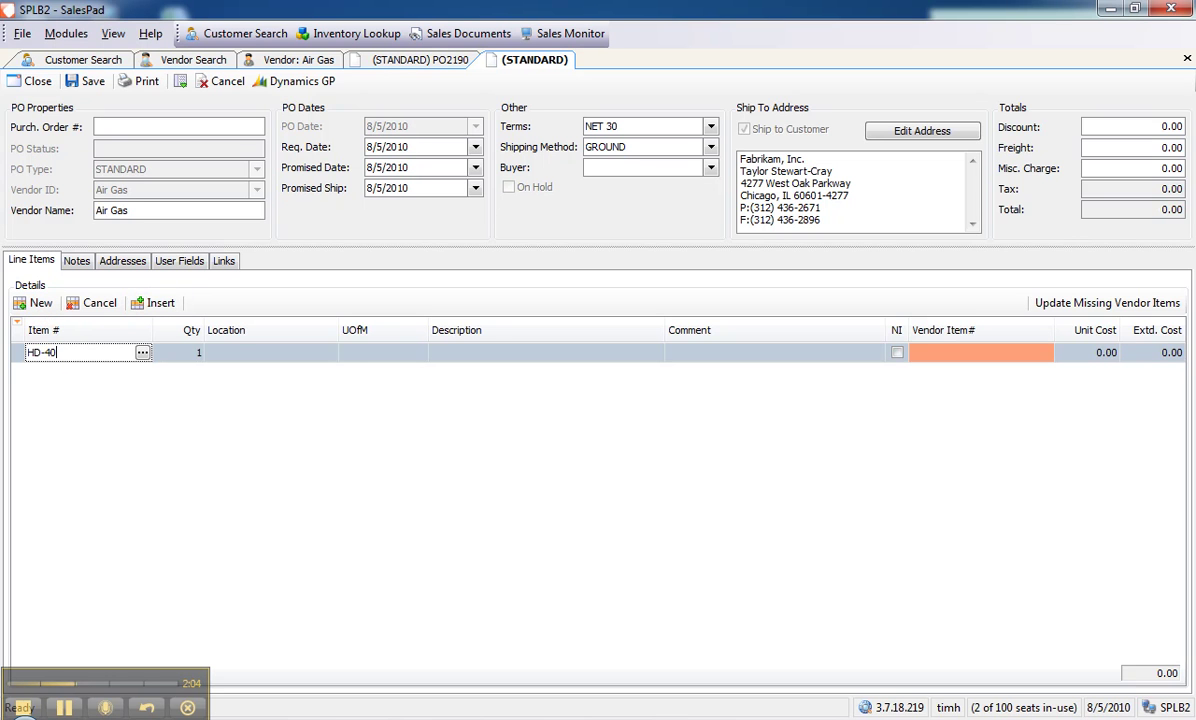
{"action": "key", "text": "Tab"}
{"action": "type", "text": "12"}
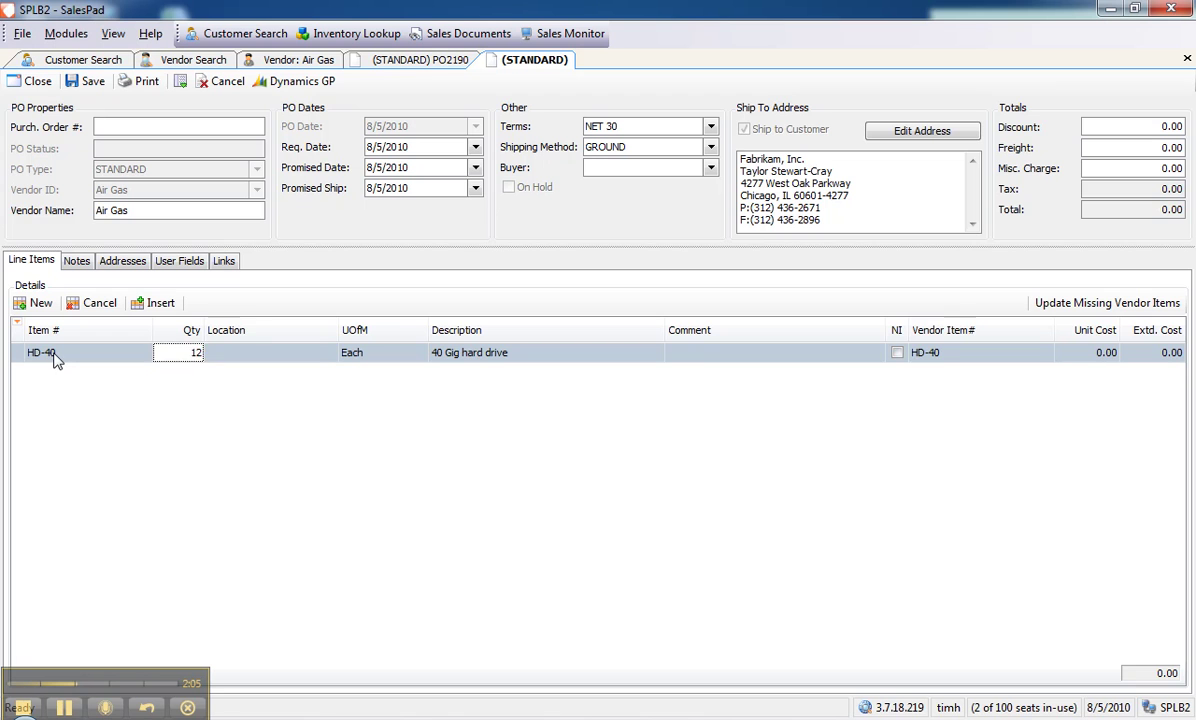
{"action": "key", "text": "Tab"}
{"action": "type", "text": "ARE"}
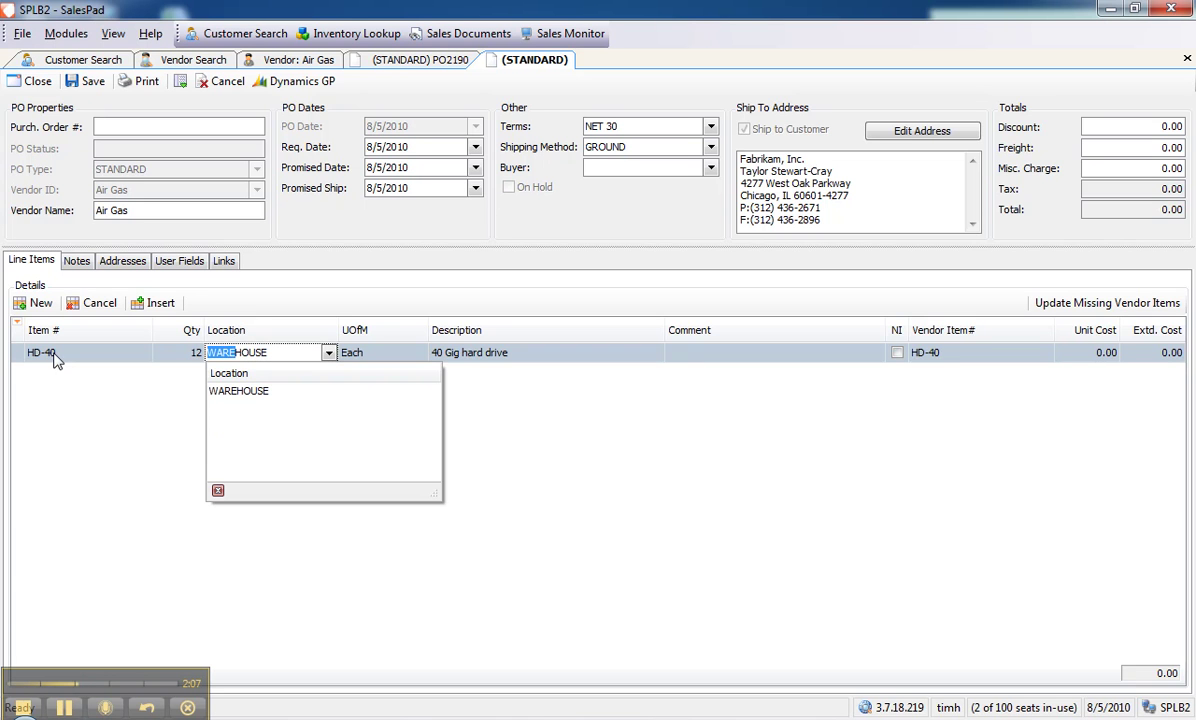
{"action": "key", "text": "Return"}
{"action": "key", "text": "Tab"}
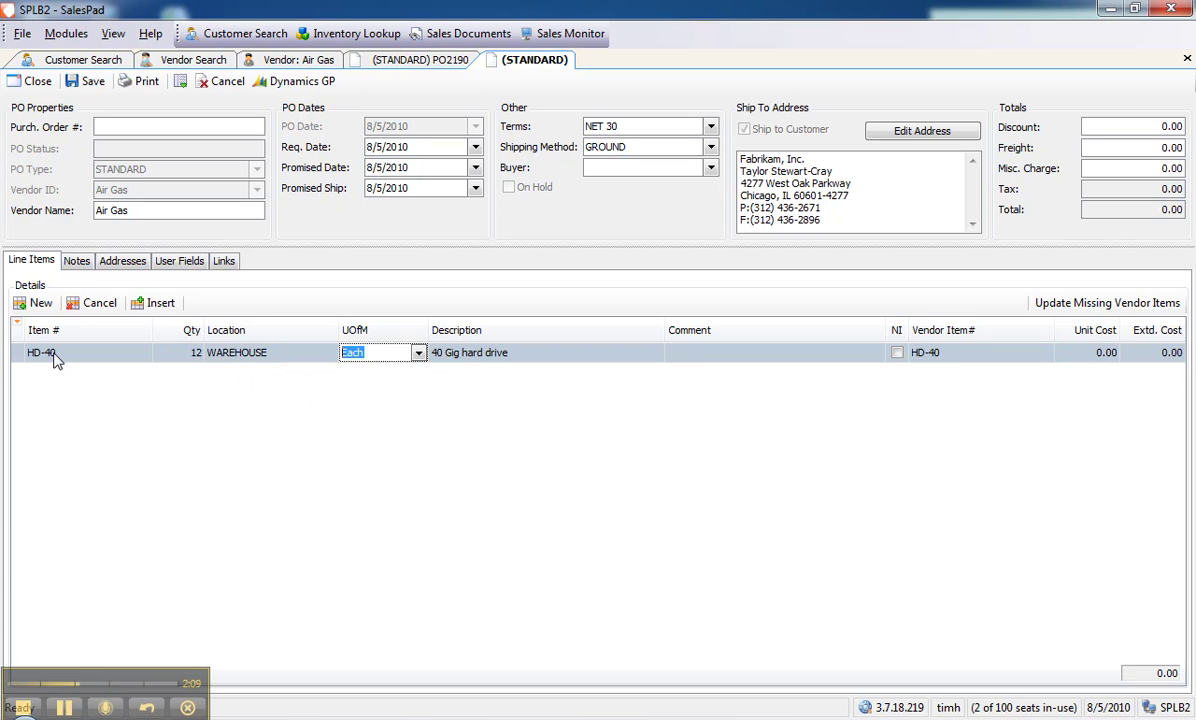
Step: Set the HD-40 line's unit cost to 12.00 and start a second line item
{"action": "key", "text": "Tab"}
{"action": "key", "text": "Tab"}
{"action": "key", "text": "Tab"}
{"action": "key", "text": "Tab"}
{"action": "type", "text": "12.00"}
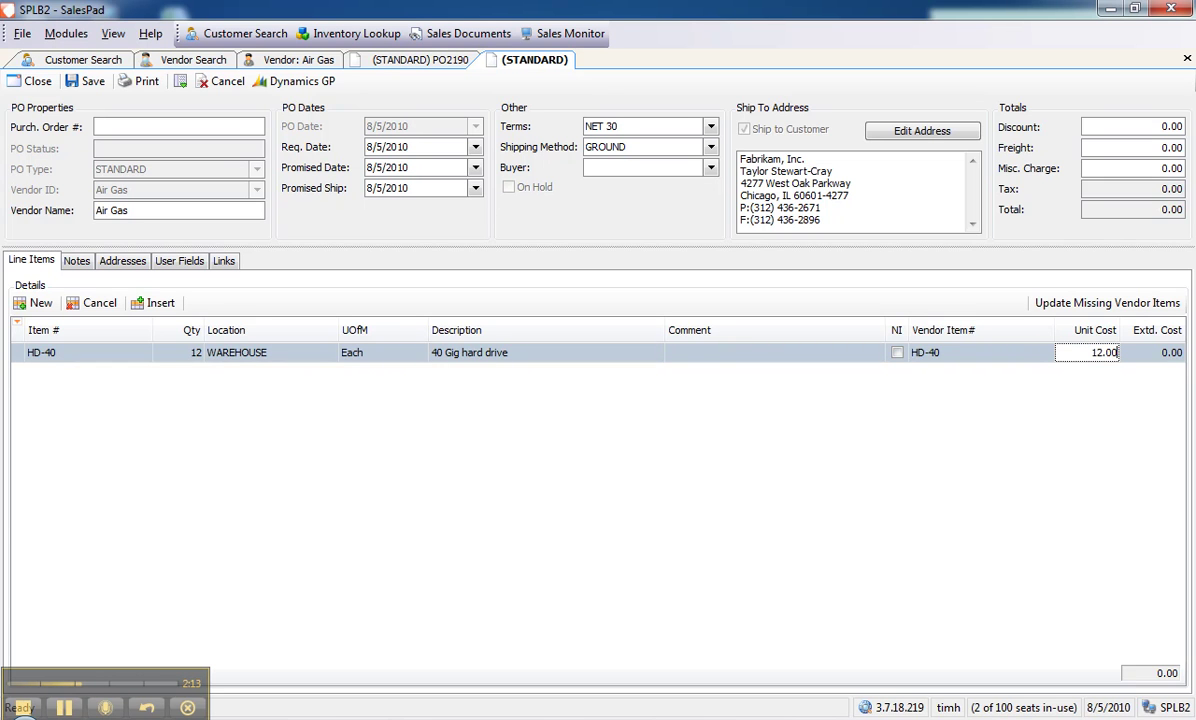
{"action": "key", "text": "Tab"}
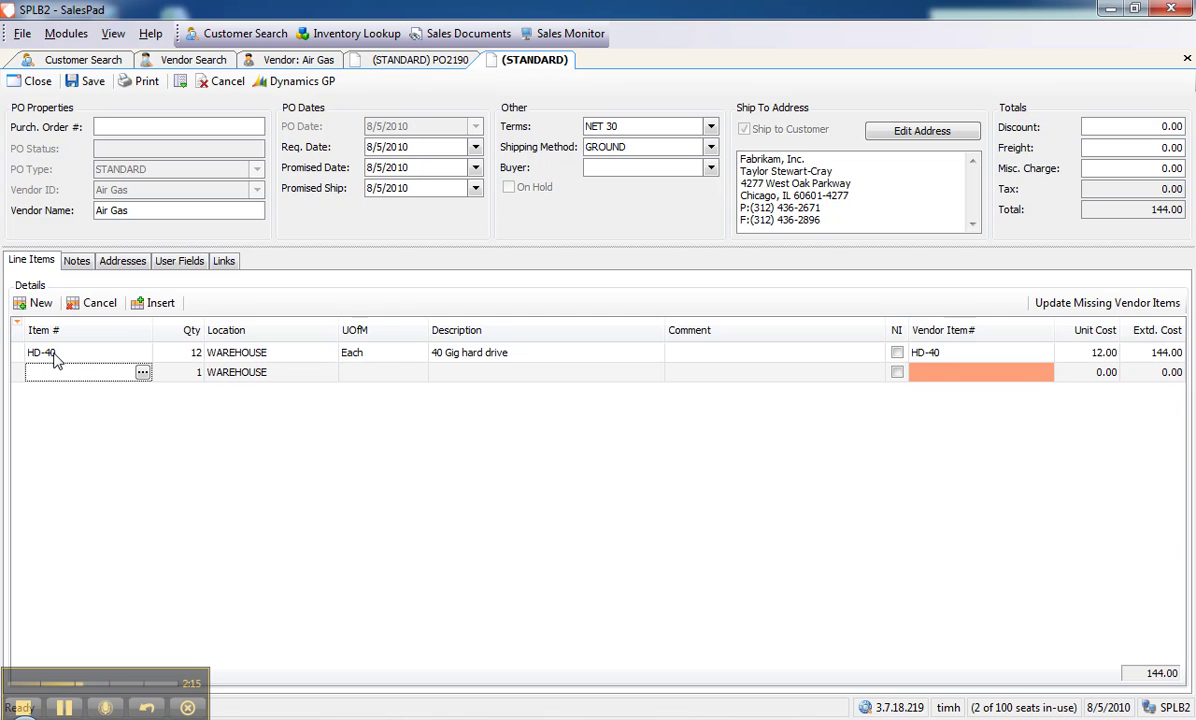
Step: Fill in the second line with item HD-50, quantity 12 and a unit cost of 22.00
{"action": "type", "text": "HD-50"}
{"action": "key", "text": "Tab"}
{"action": "type", "text": "12"}
{"action": "key", "text": "Tab"}
{"action": "key", "text": "Tab"}
{"action": "key", "text": "Tab"}
{"action": "key", "text": "Tab"}
{"action": "key", "text": "Tab"}
{"action": "key", "text": "Tab"}
{"action": "key", "text": "Tab"}
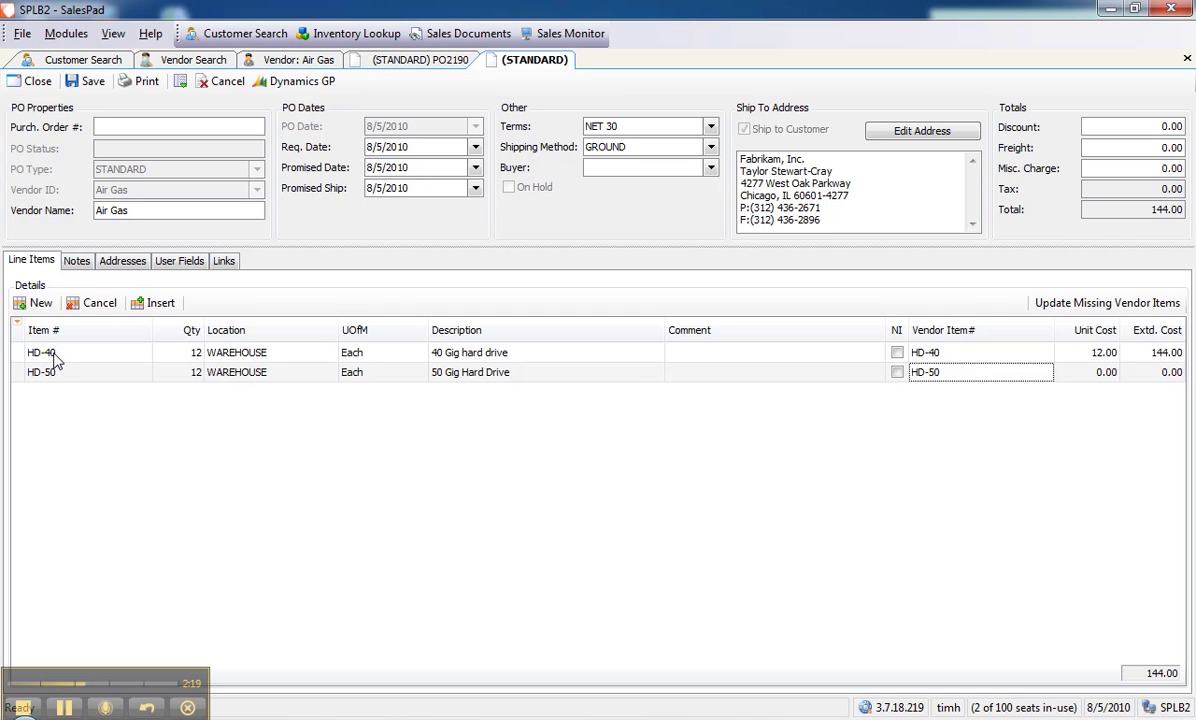
{"action": "type", "text": "22.00"}
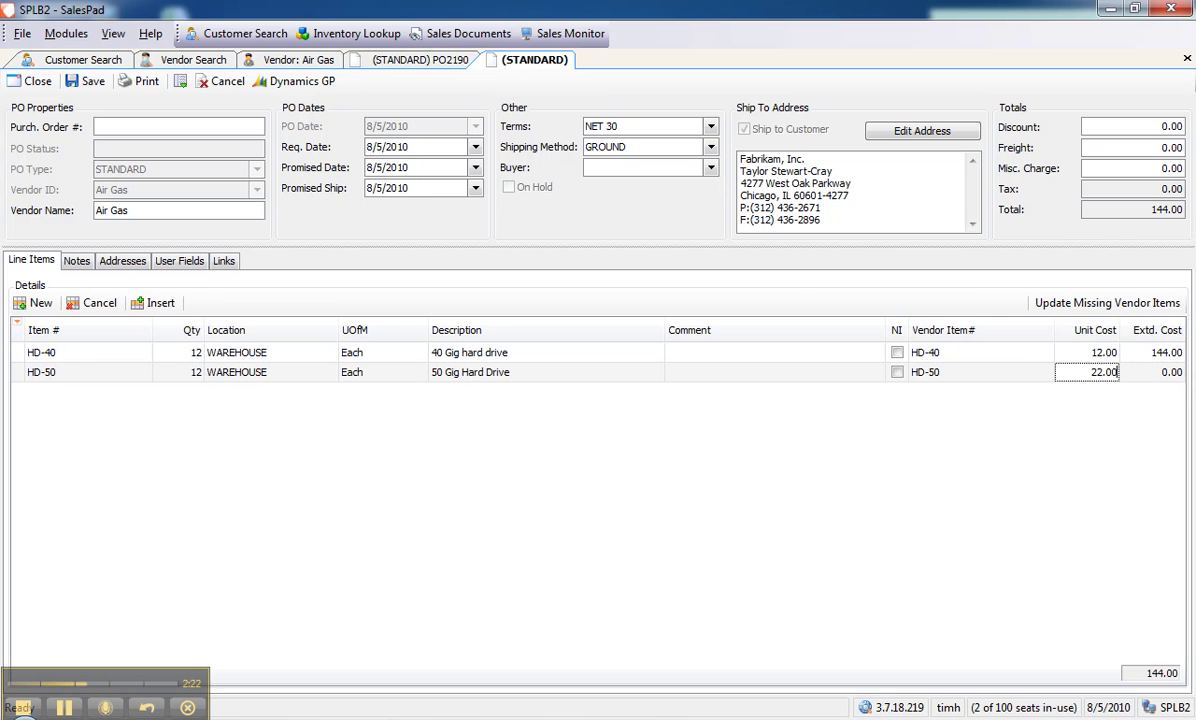
{"action": "key", "text": "Tab"}
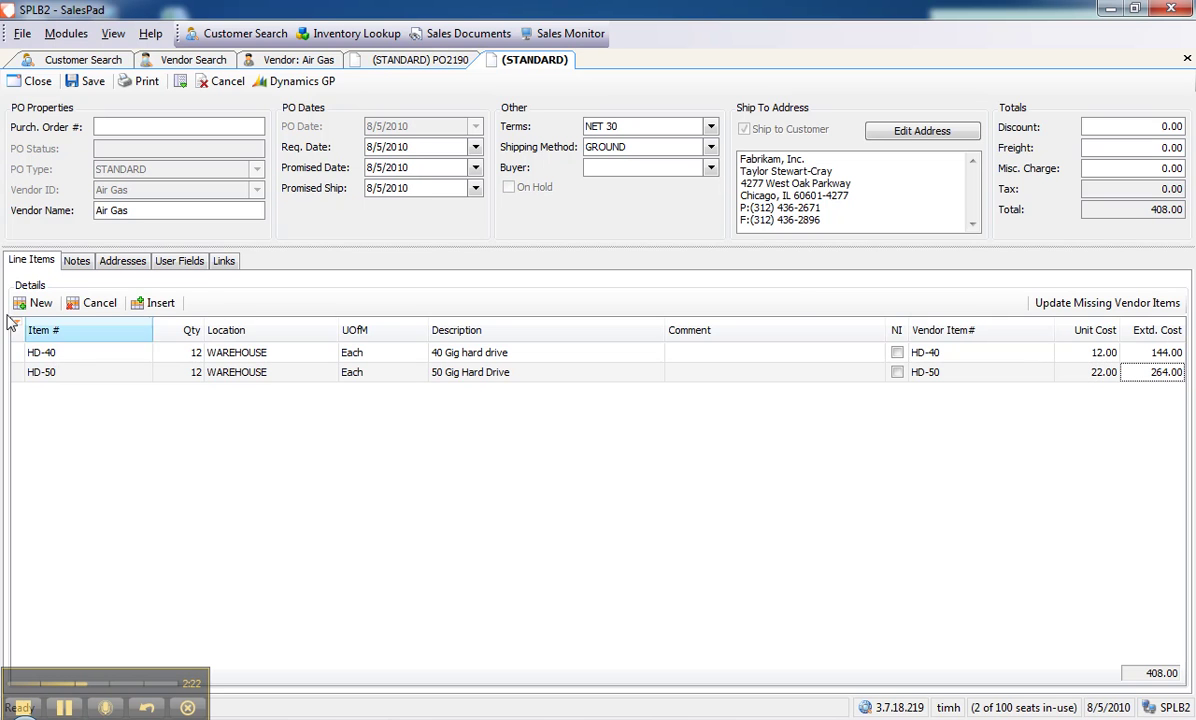
Step: Save the new purchase order while generating its print preview, and close both the preview and the order
{"action": "left_click", "coordinate": [145, 82]}
{"action": "left_click", "coordinate": [664, 432]}
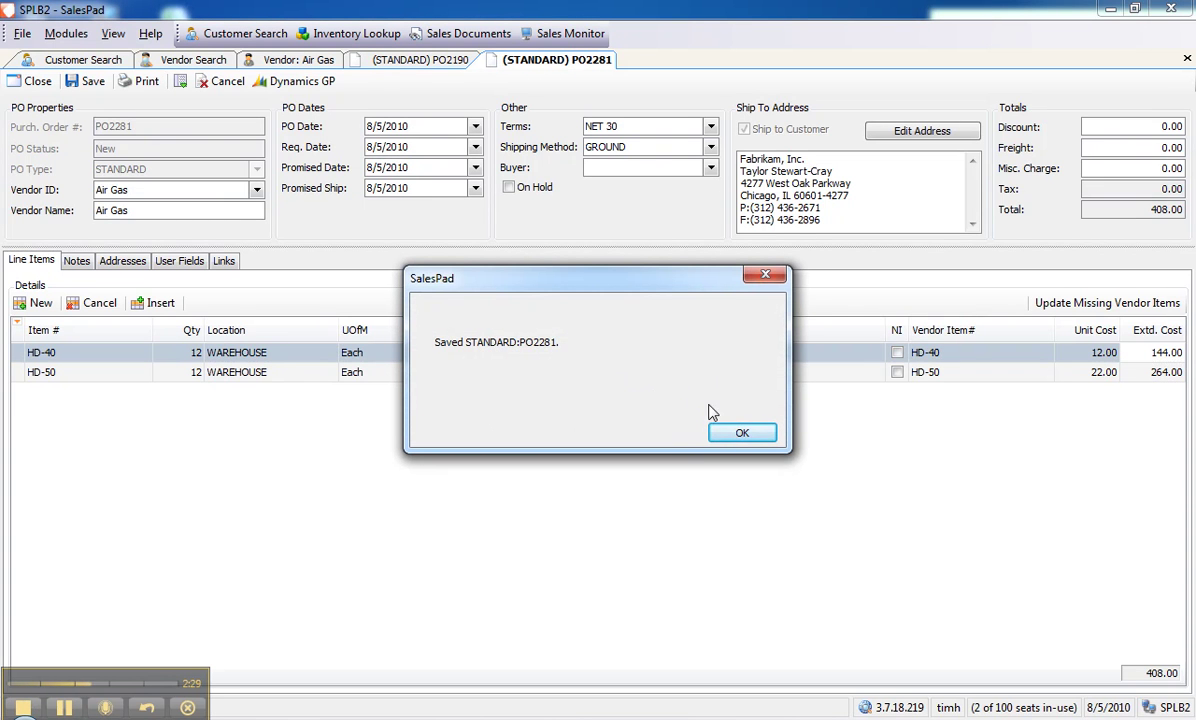
{"action": "left_click", "coordinate": [741, 437]}
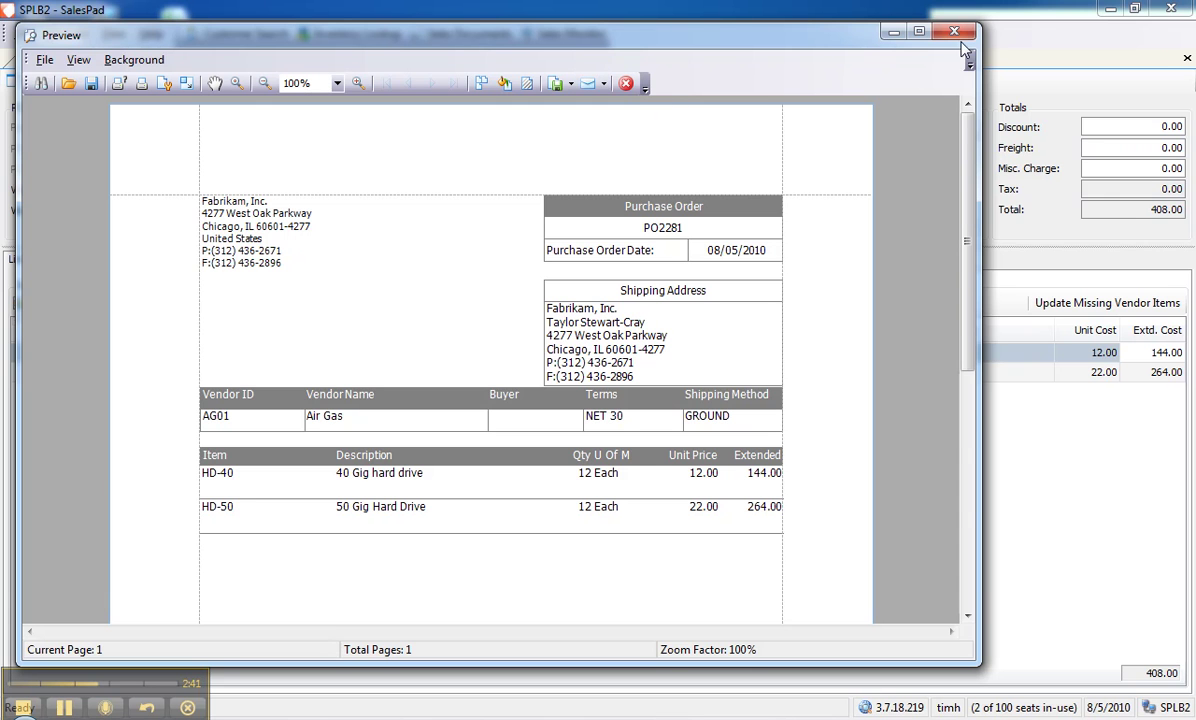
{"action": "left_click", "coordinate": [895, 32]}
{"action": "left_click", "coordinate": [37, 83]}
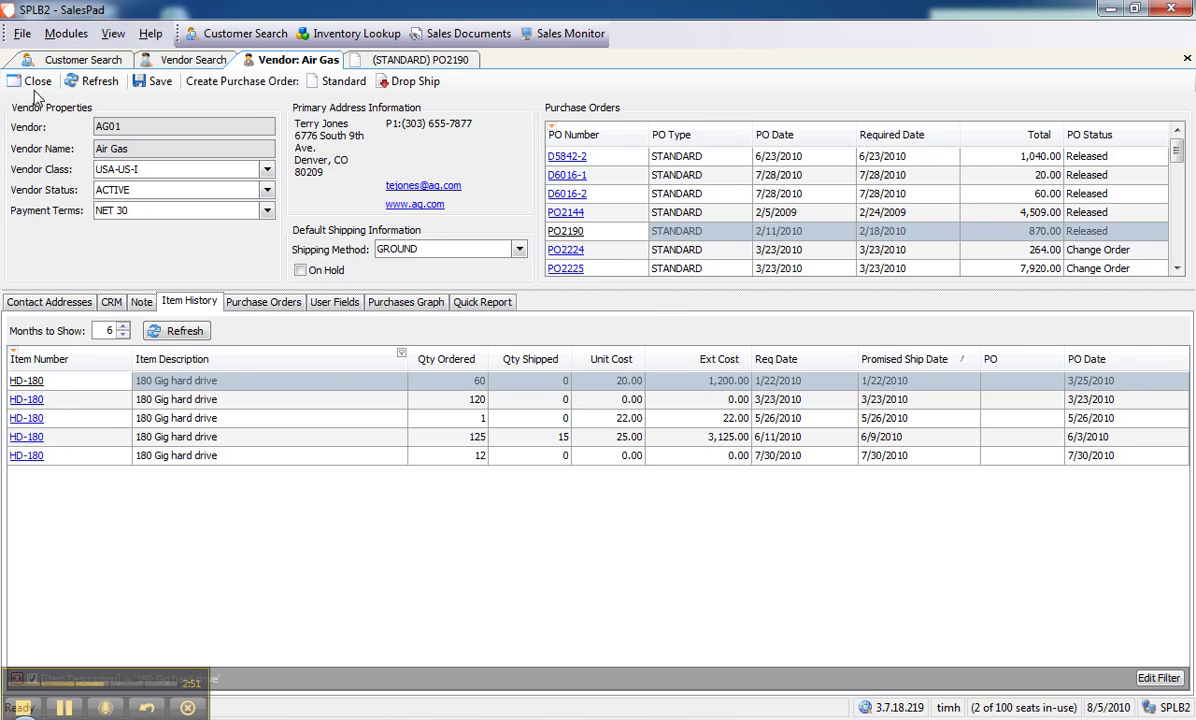
Step: Search the purchase orders by number for the newly created Air Gas order
{"action": "left_click", "coordinate": [64, 34]}
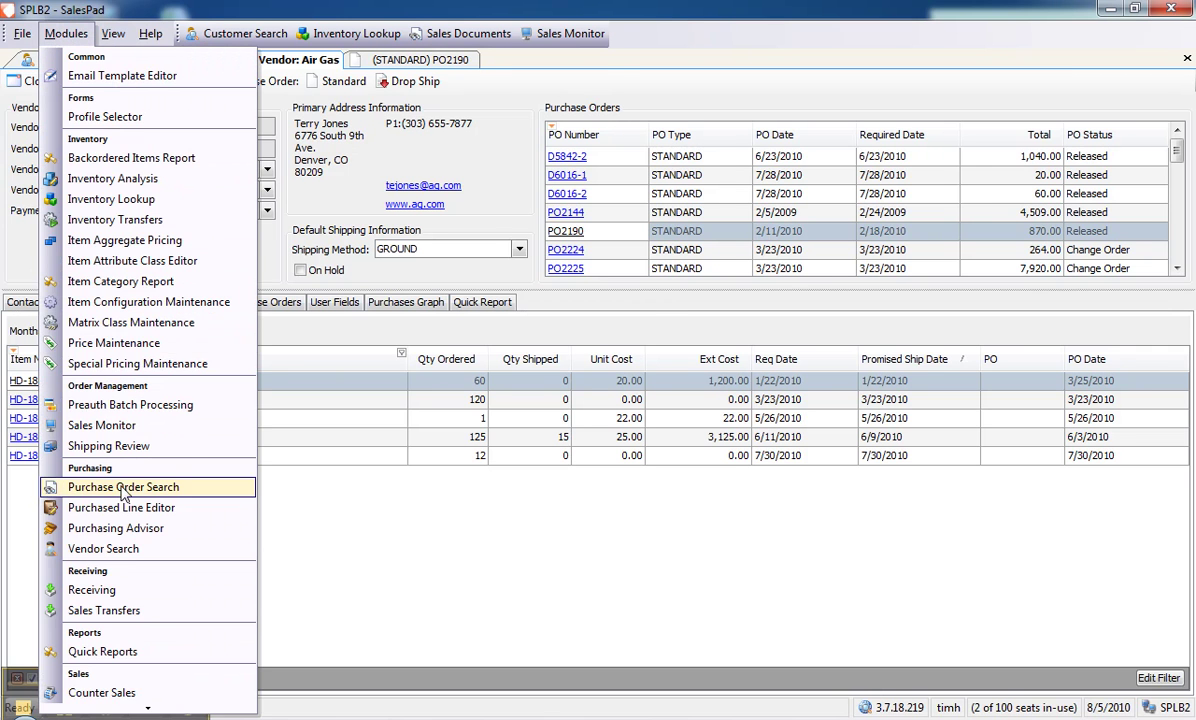
{"action": "left_click", "coordinate": [123, 487]}
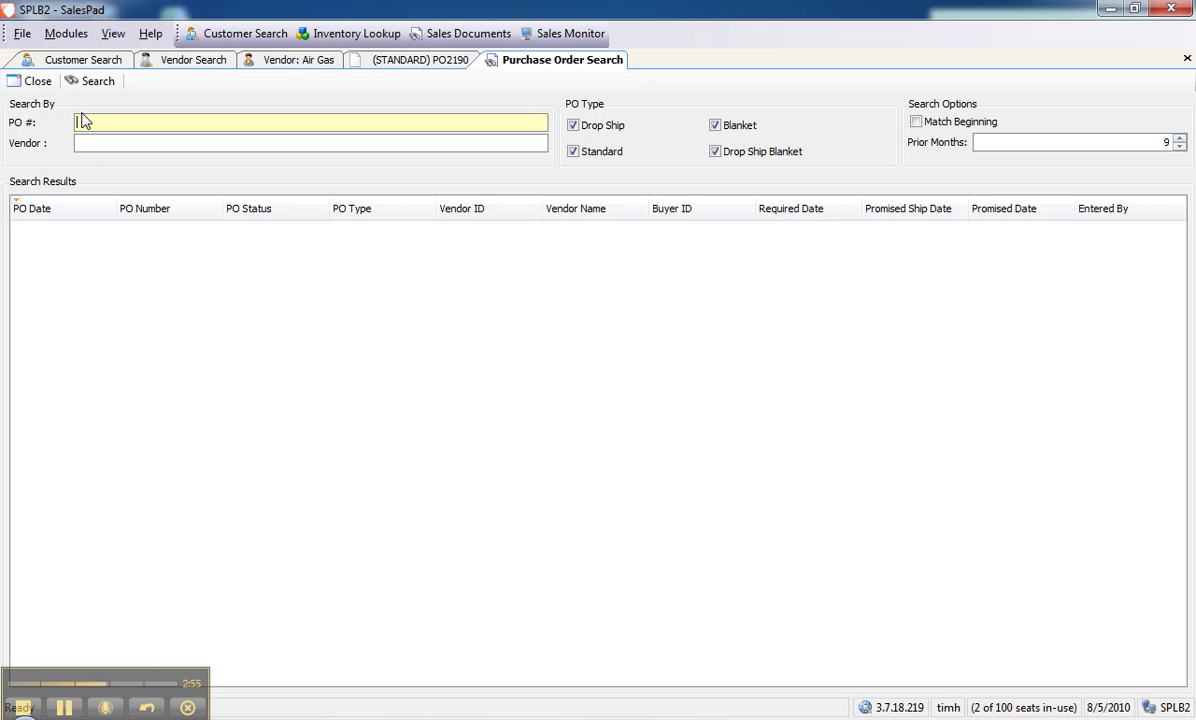
{"action": "type", "text": "2281"}
{"action": "key", "text": "Return"}
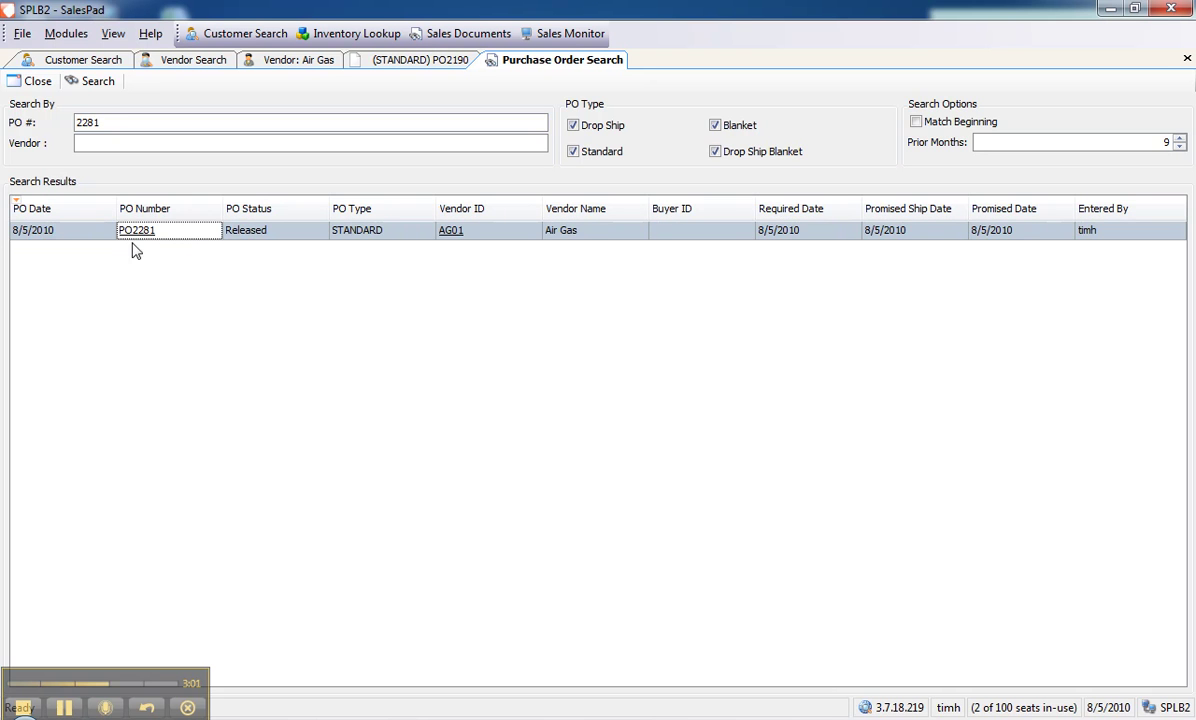